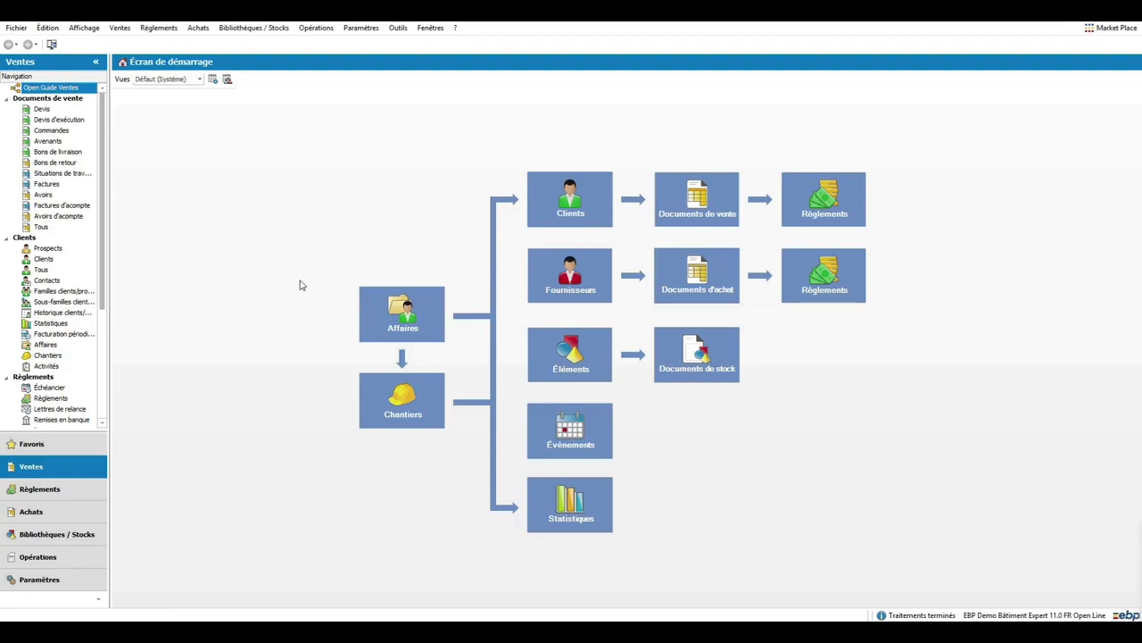
Step: In the company's time-entry settings, choose Semaine courante as the entry period, review the pay variables and accept
left_click(361, 28)
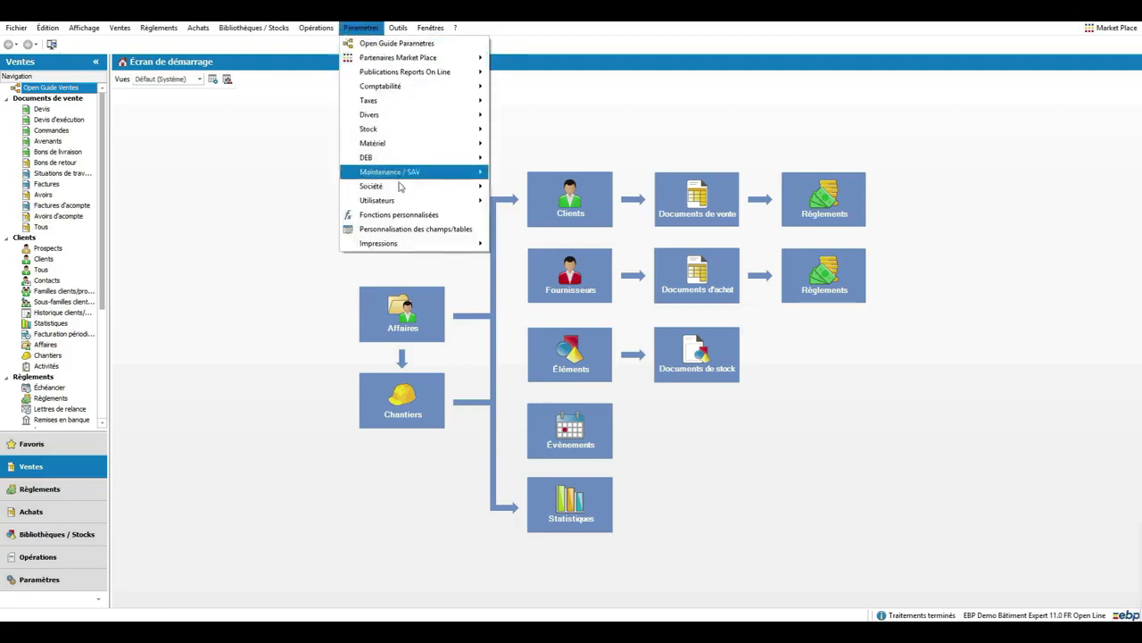
mouse_move(400, 193)
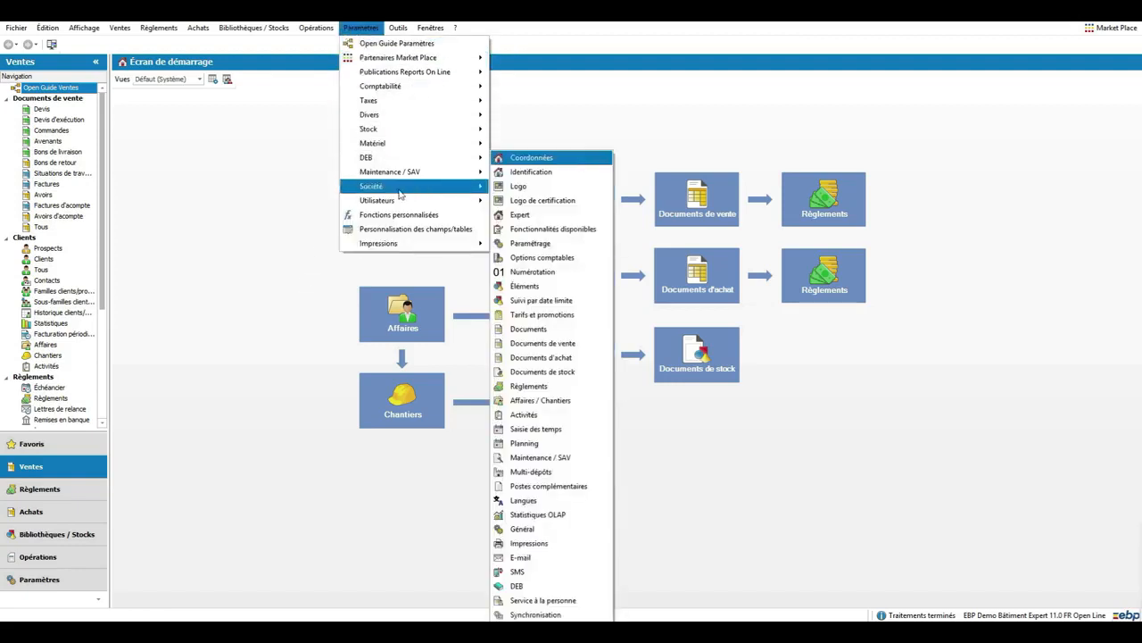
left_click(554, 430)
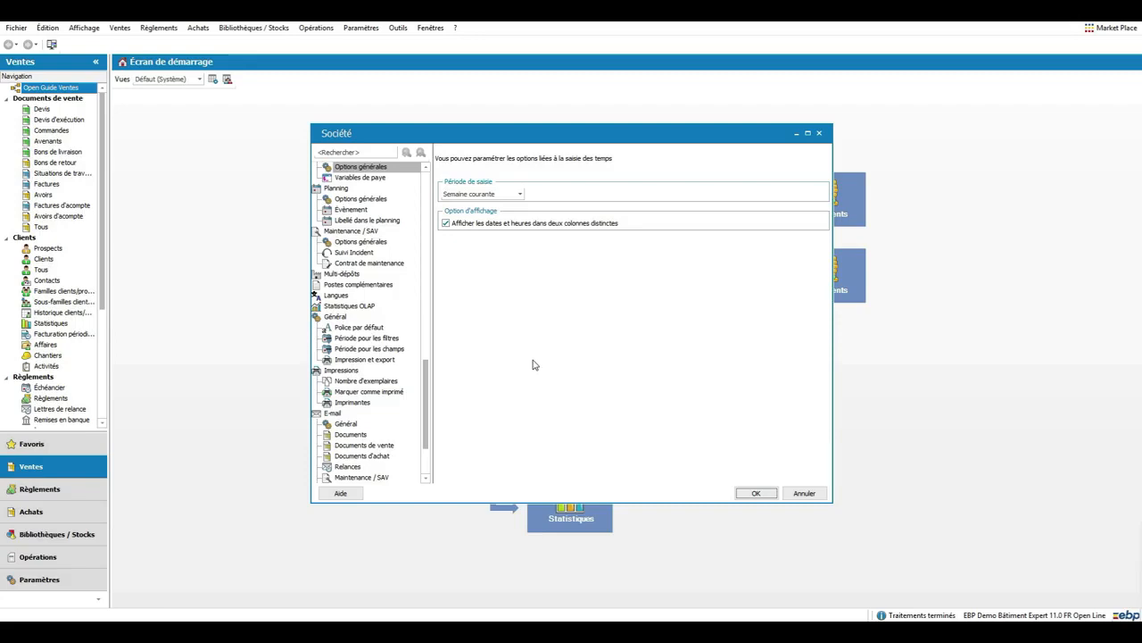
left_click(519, 195)
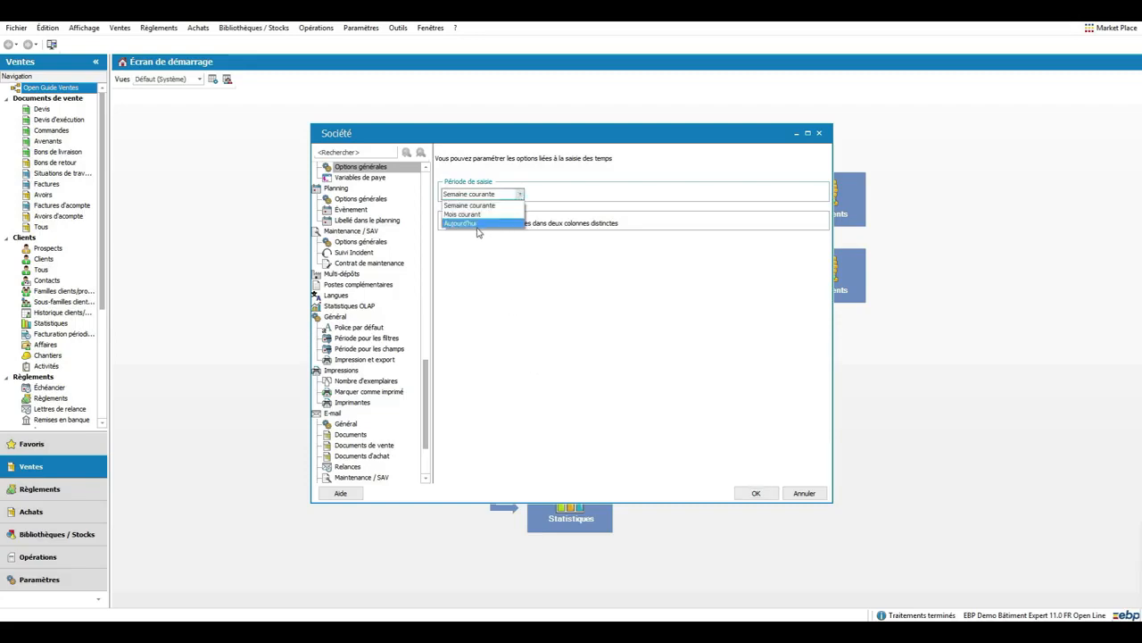
left_click(498, 206)
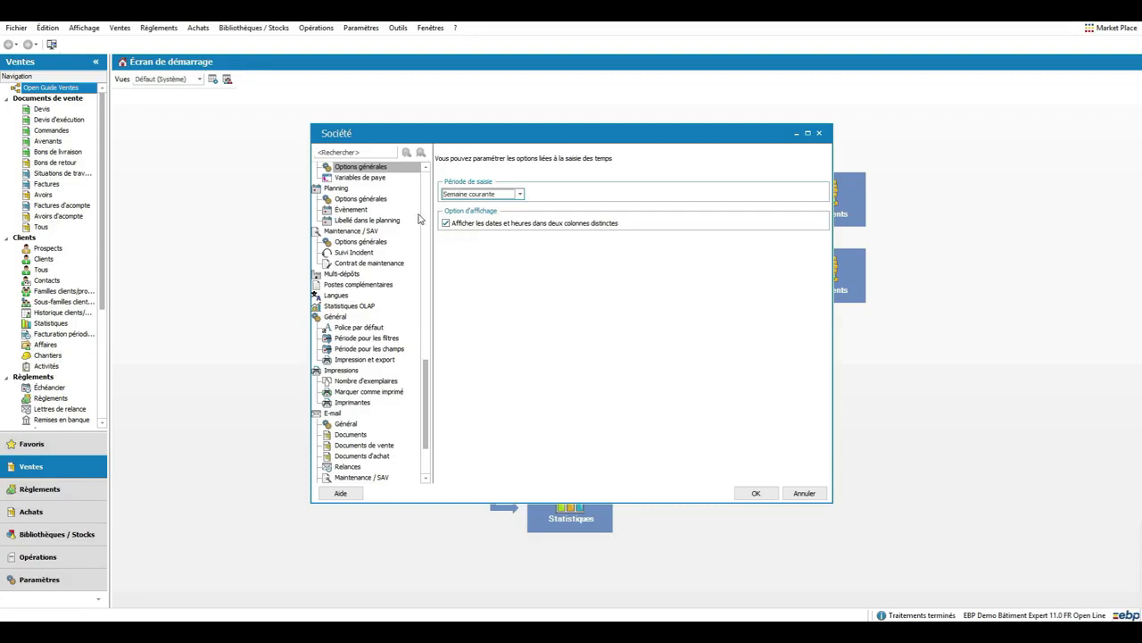
left_click(357, 180)
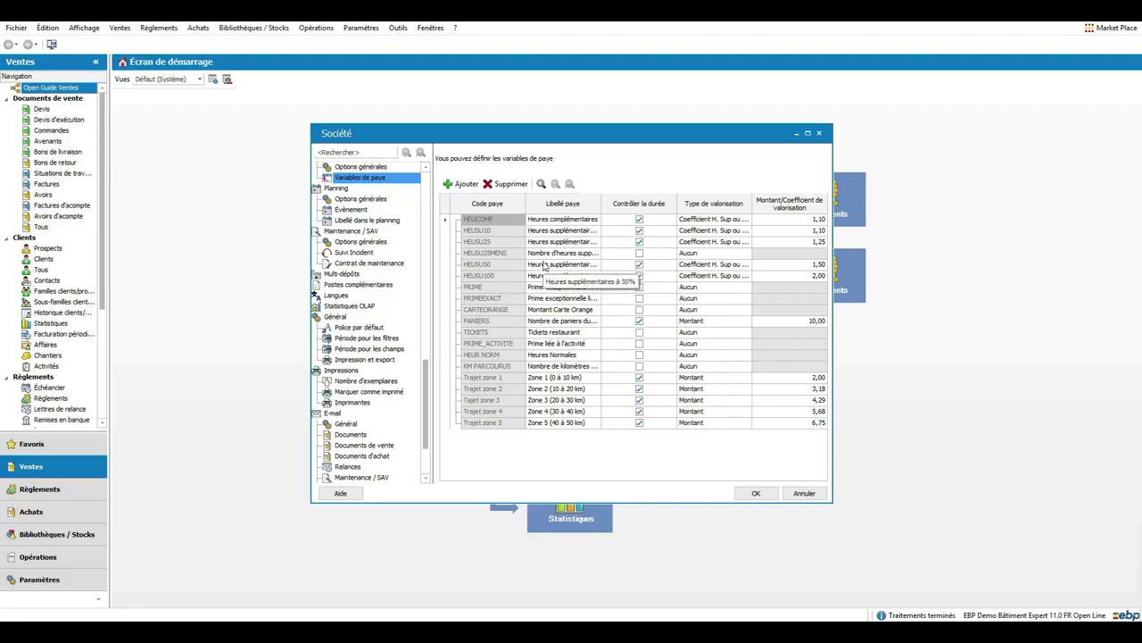
left_click(754, 494)
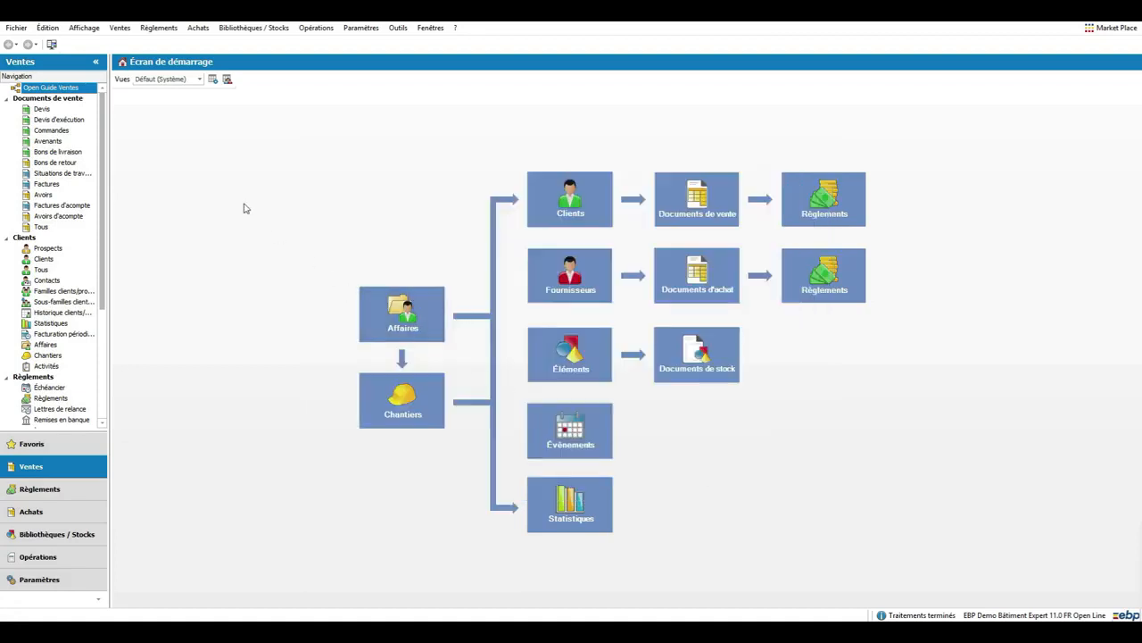
Step: Open the time and pay variable entry (Saisie des temps et variables de paye) and choose intervenant IT00001
left_click(120, 28)
mouse_move(175, 116)
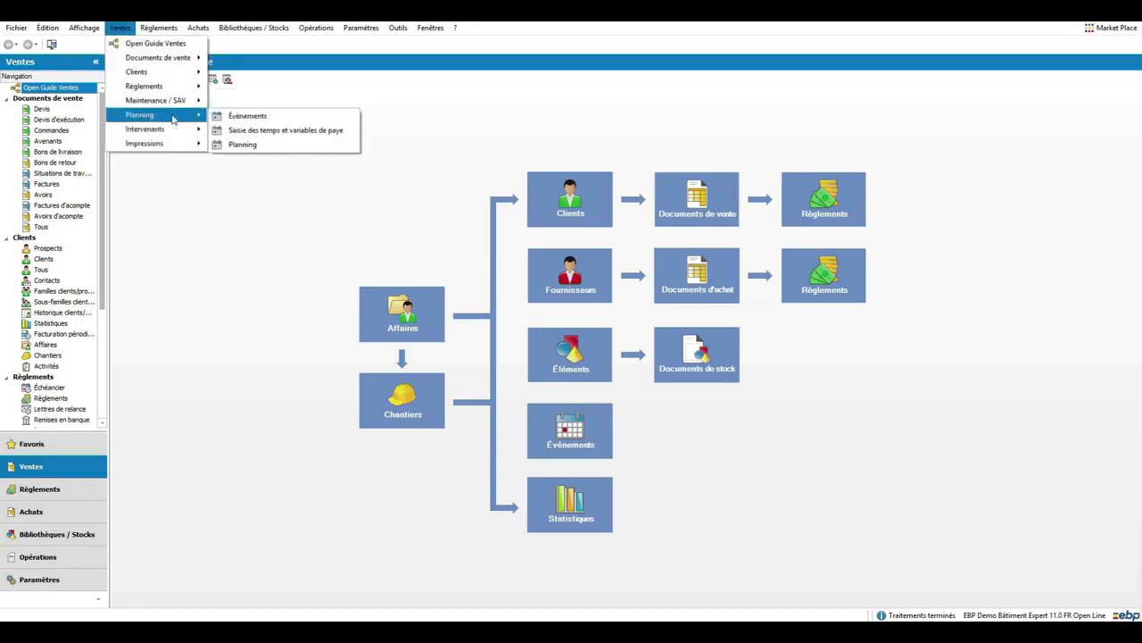
left_click(269, 132)
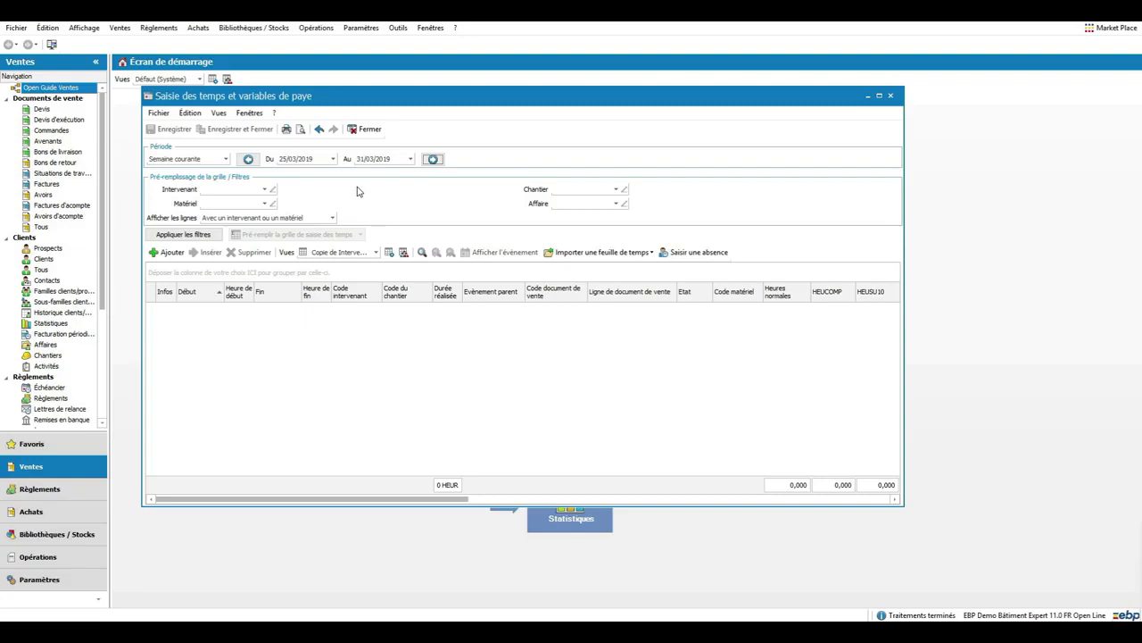
left_click(265, 192)
left_click(247, 322)
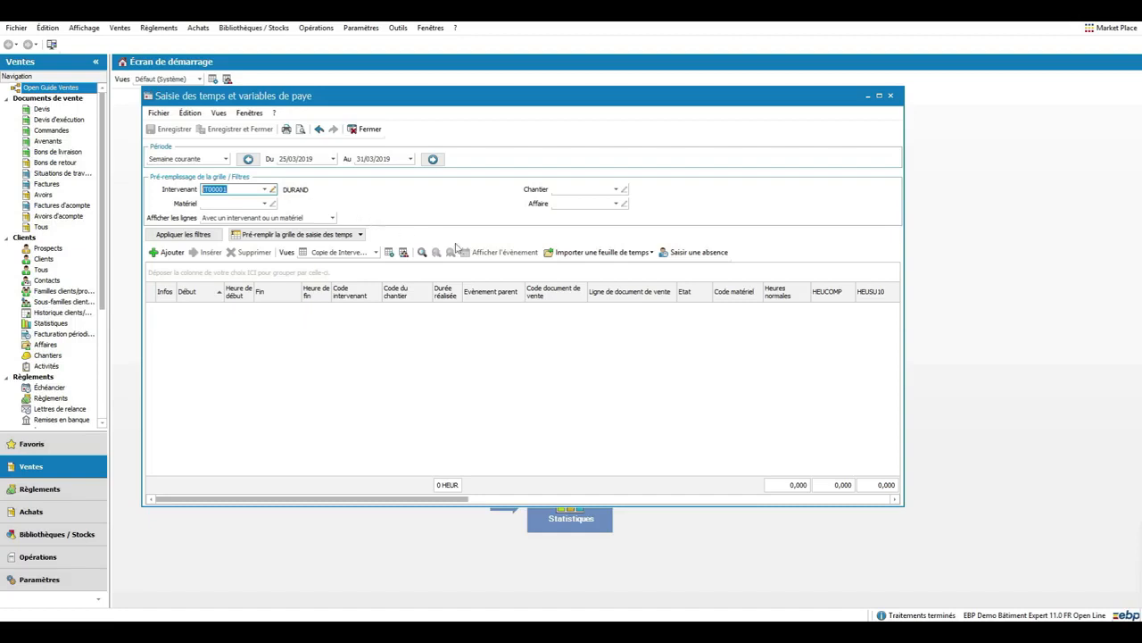
Step: Record a full-day Maladie absence for the chosen intervenant on 26/03/2019, shifting the planned resource's start date, and save it
left_click(704, 259)
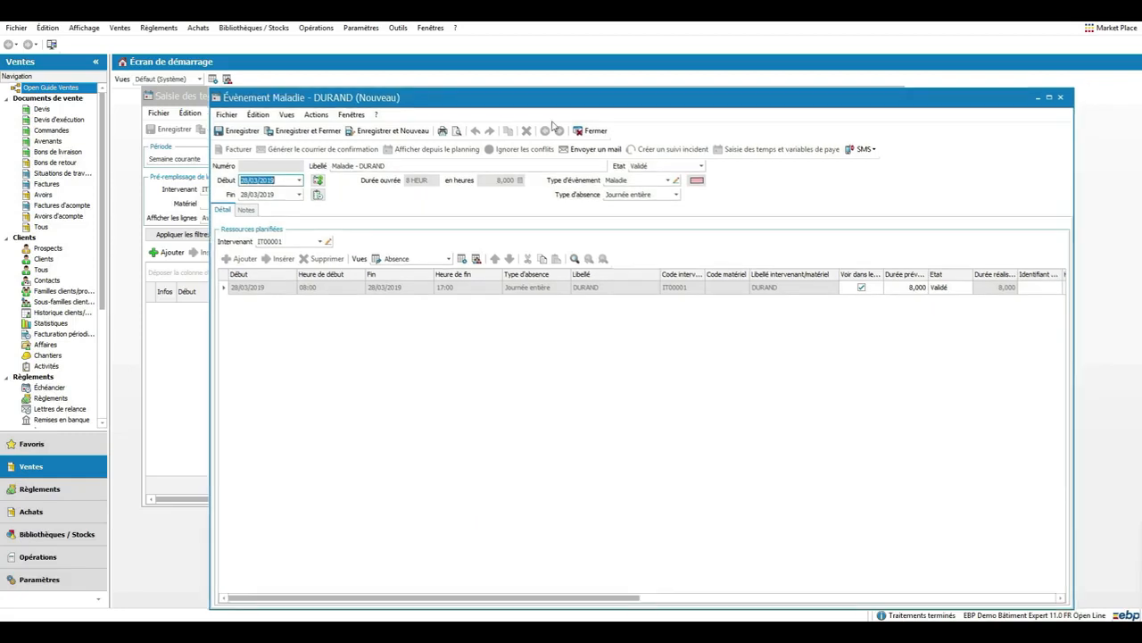
left_click(299, 180)
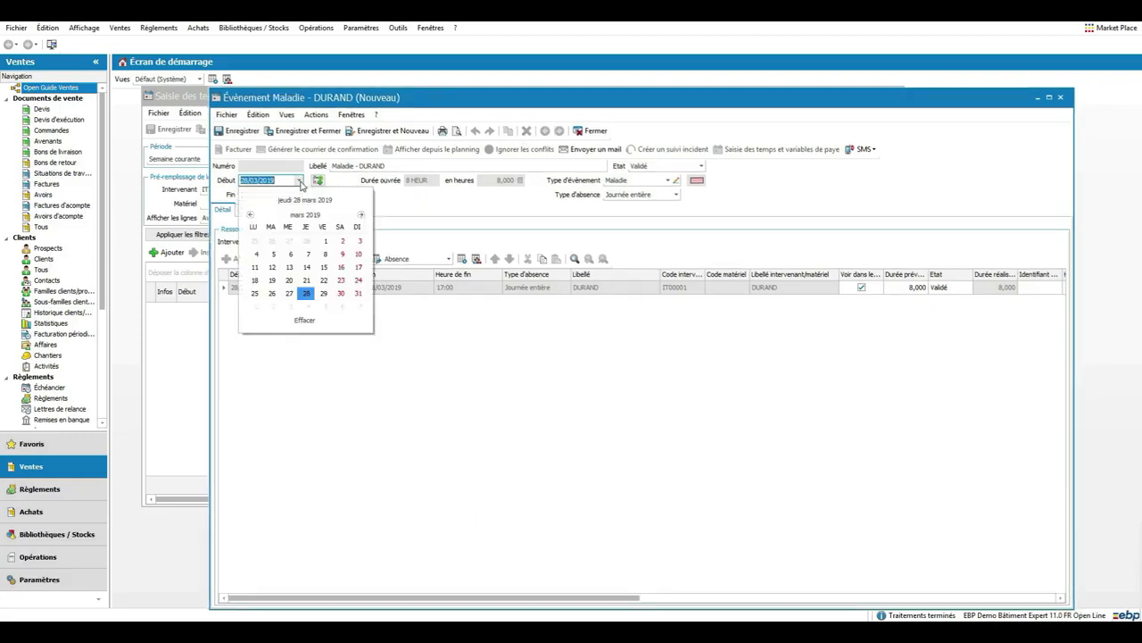
left_click(271, 292)
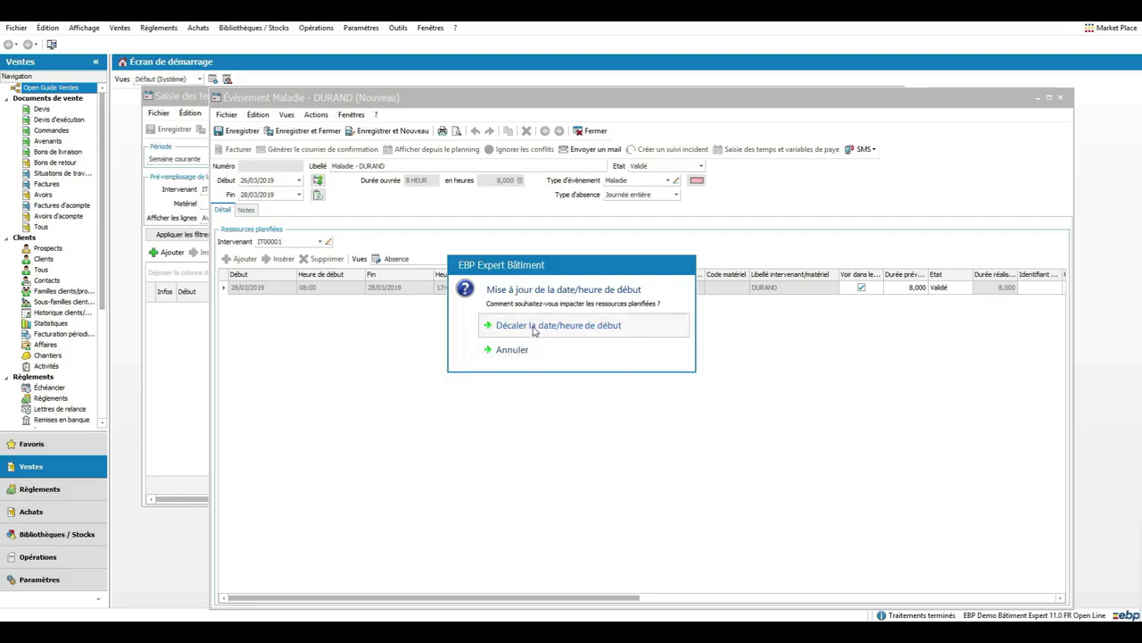
left_click(534, 332)
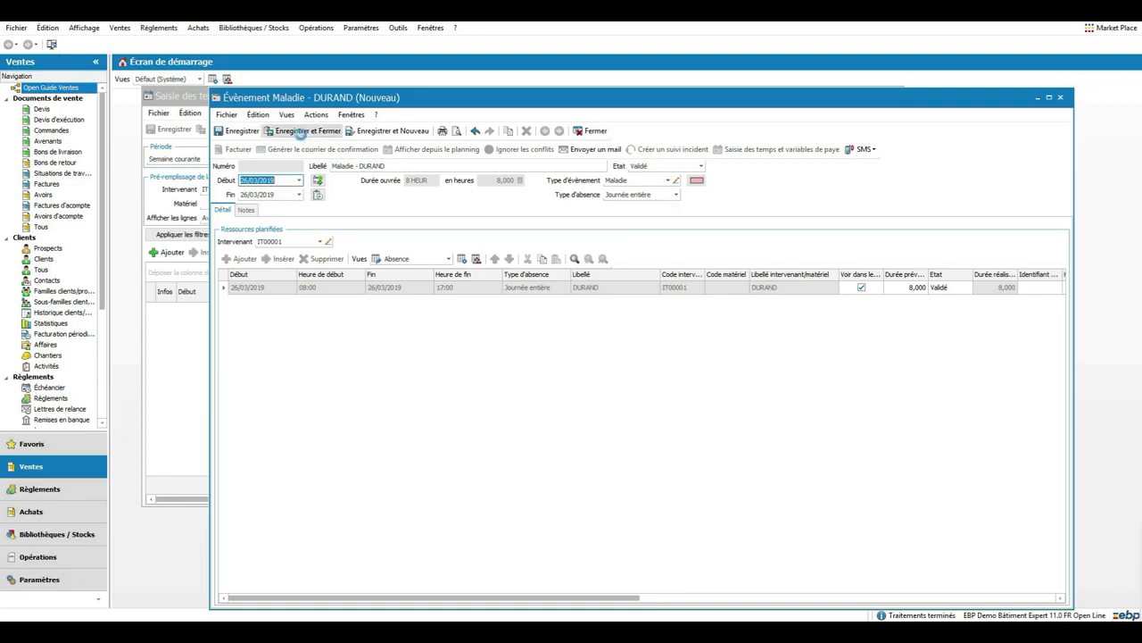
left_click(301, 132)
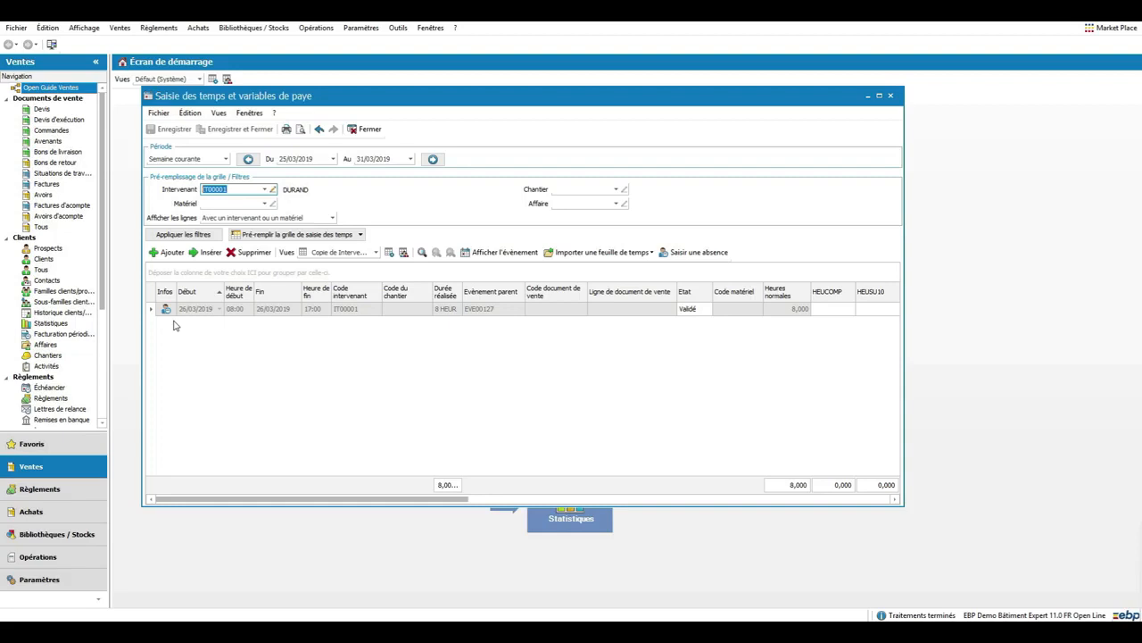
Step: Pre-fill the time grid with one line per day over the period and enter 5 HEUSU10 hours on the 25/03/2019 line
left_click(360, 235)
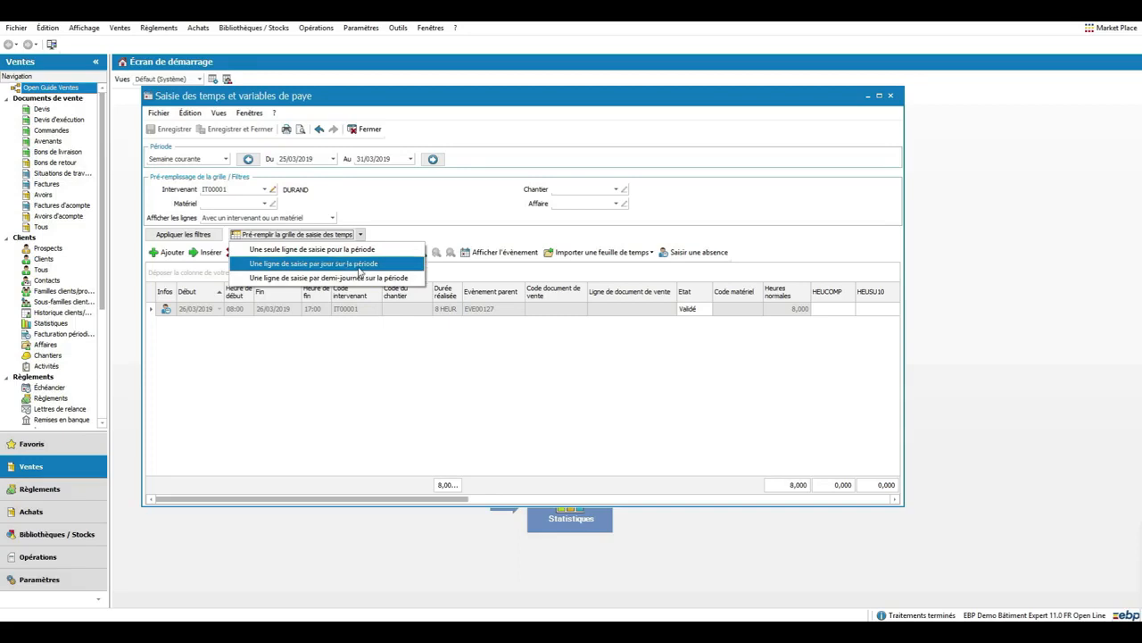
left_click(358, 266)
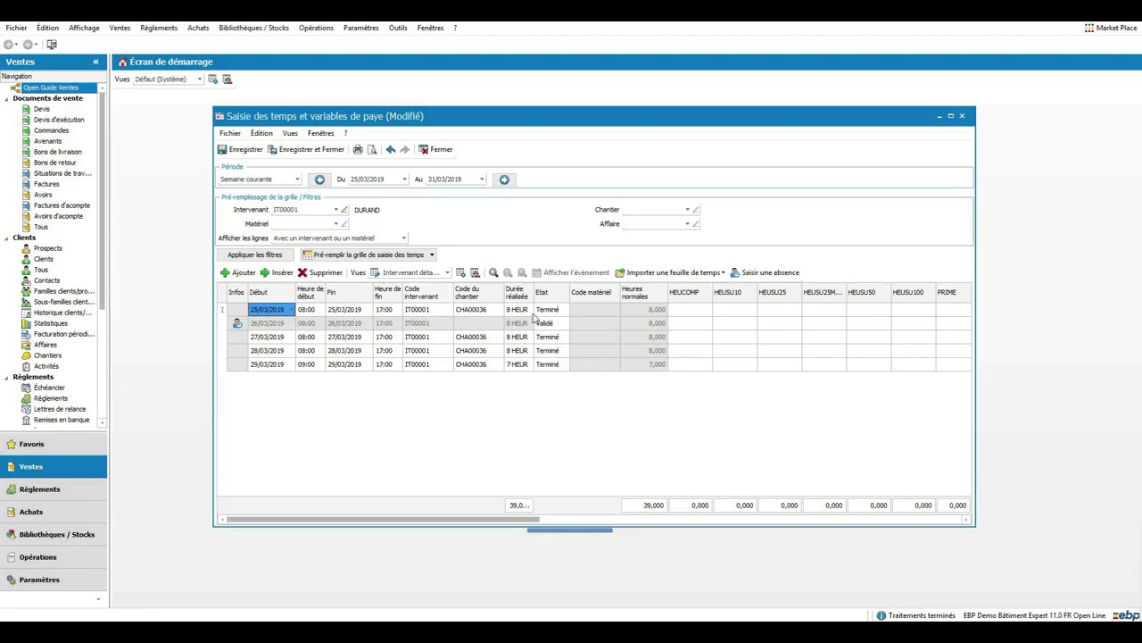
left_click(737, 310)
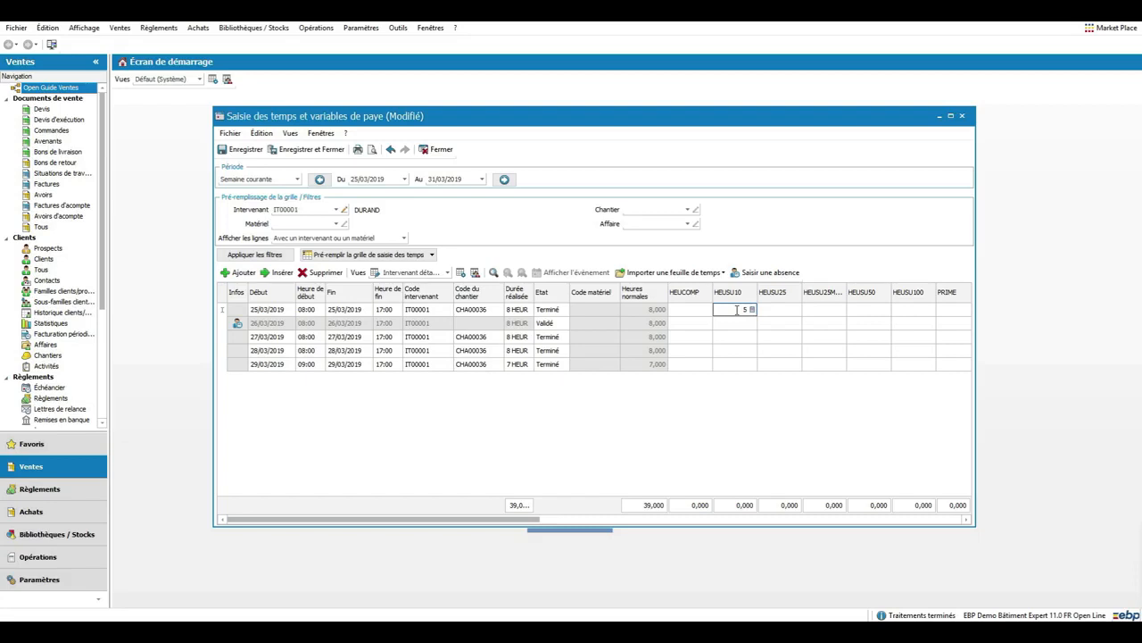
key("Tab")
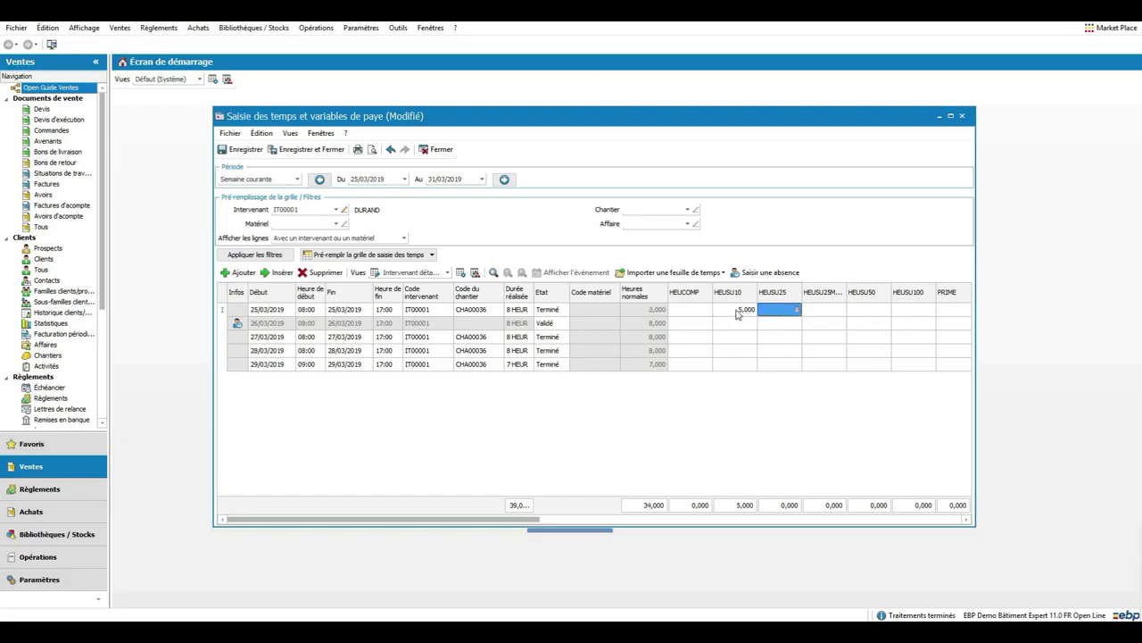
Step: Check the planned and actual costs of the time lines and the cost analysis of chantier CHA00036
left_click_drag(490, 519, 937, 519)
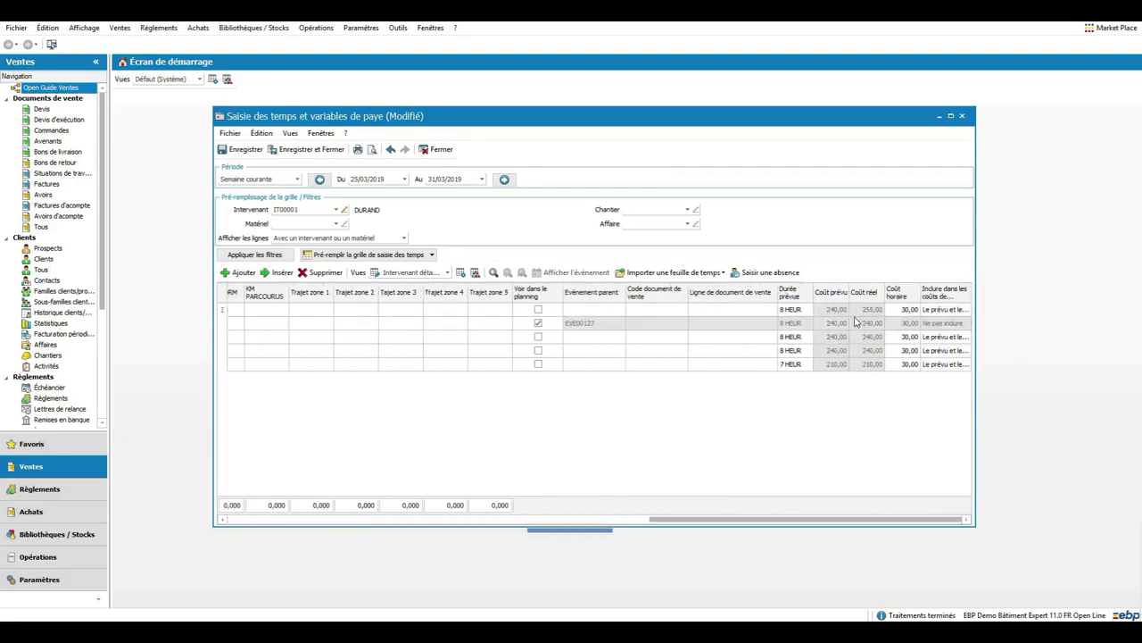
left_click_drag(757, 520, 318, 522)
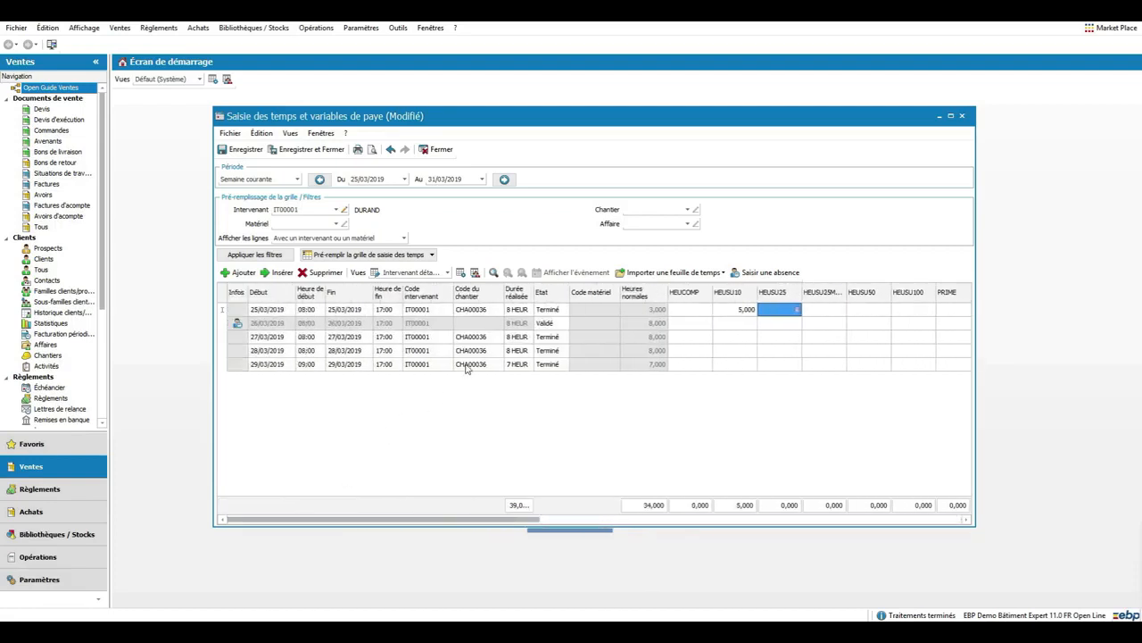
left_click(492, 309)
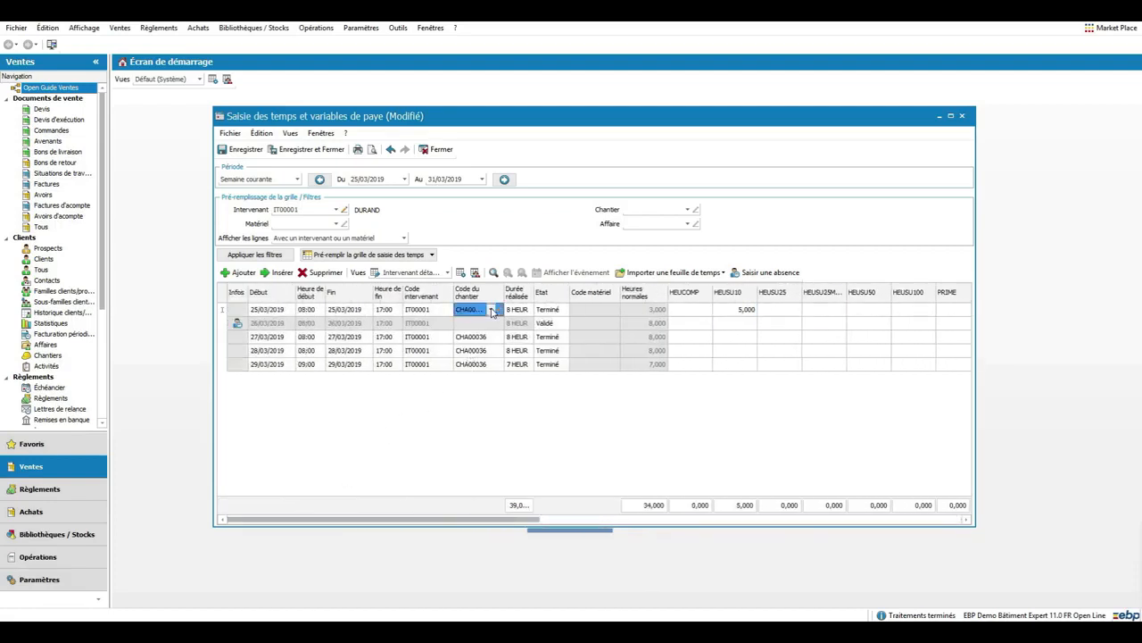
left_click(499, 309)
left_click(501, 308)
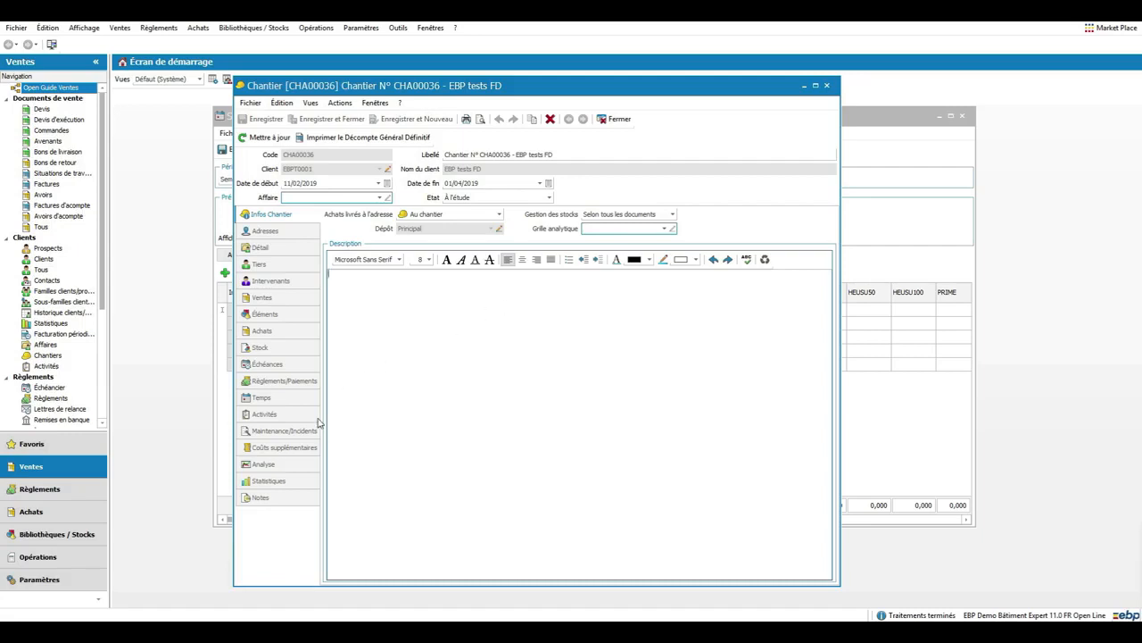
left_click(263, 465)
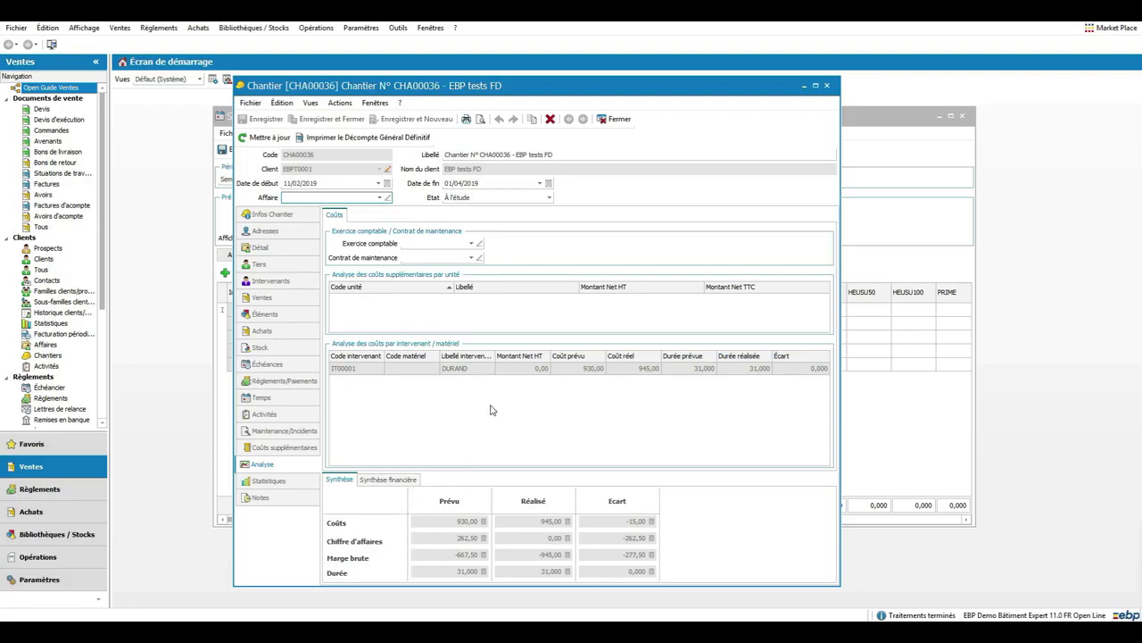
left_click(615, 120)
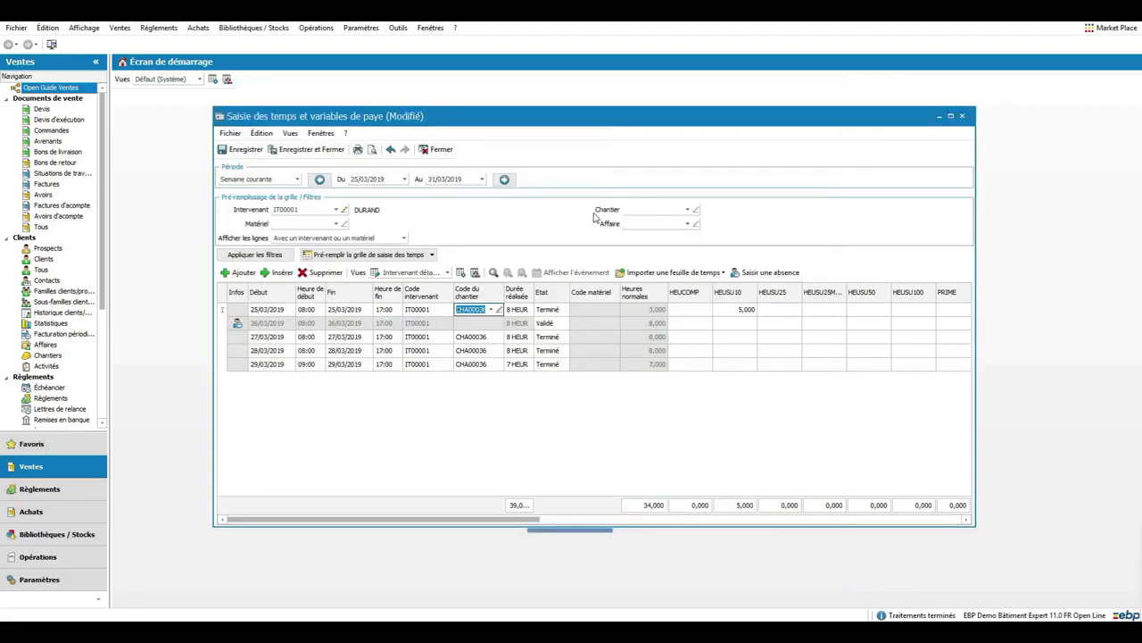
left_click(447, 272)
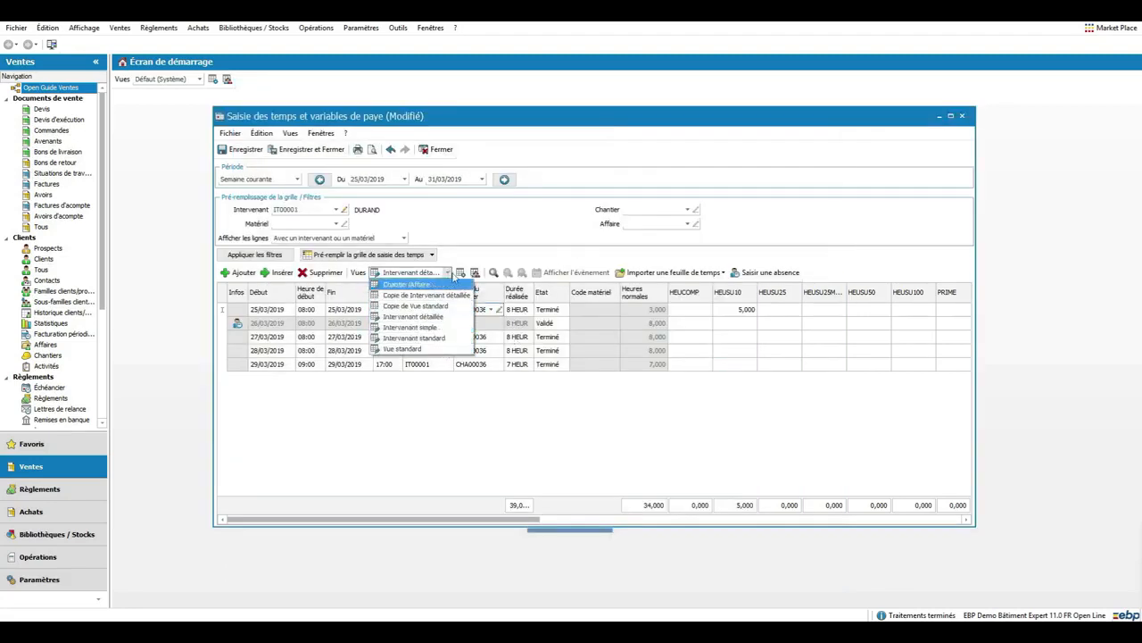
left_click(451, 272)
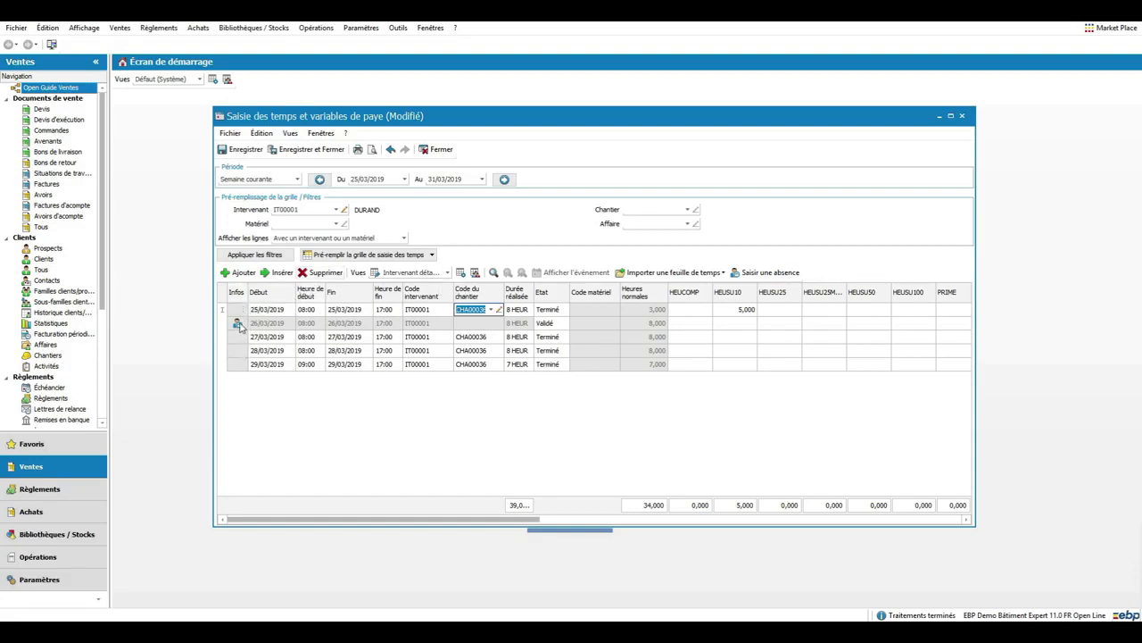
mouse_move(239, 328)
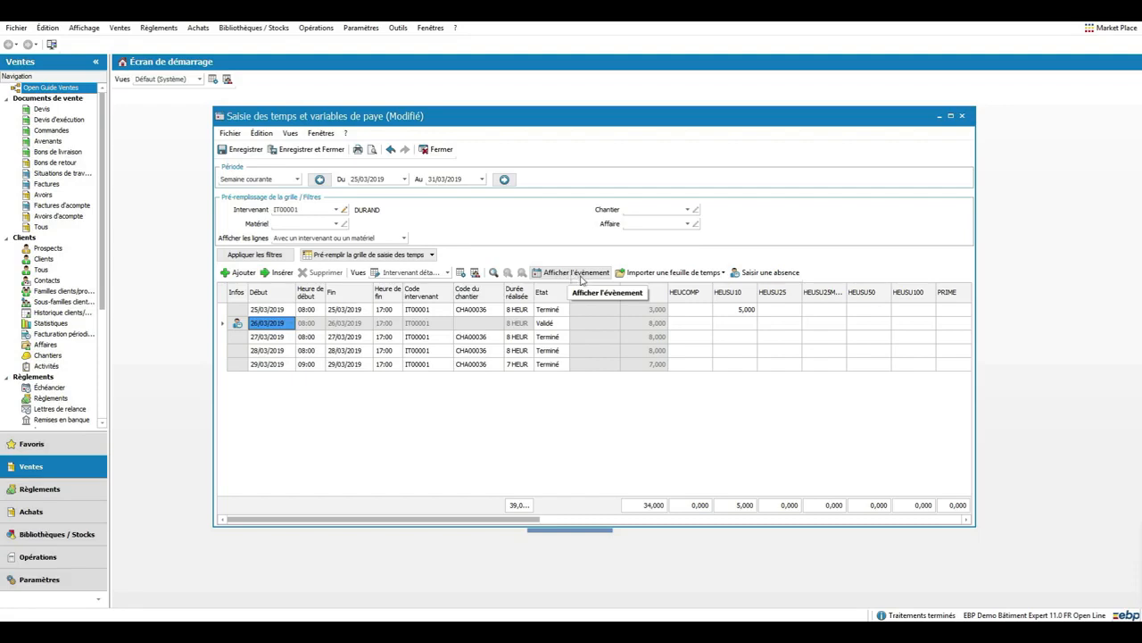
left_click(719, 274)
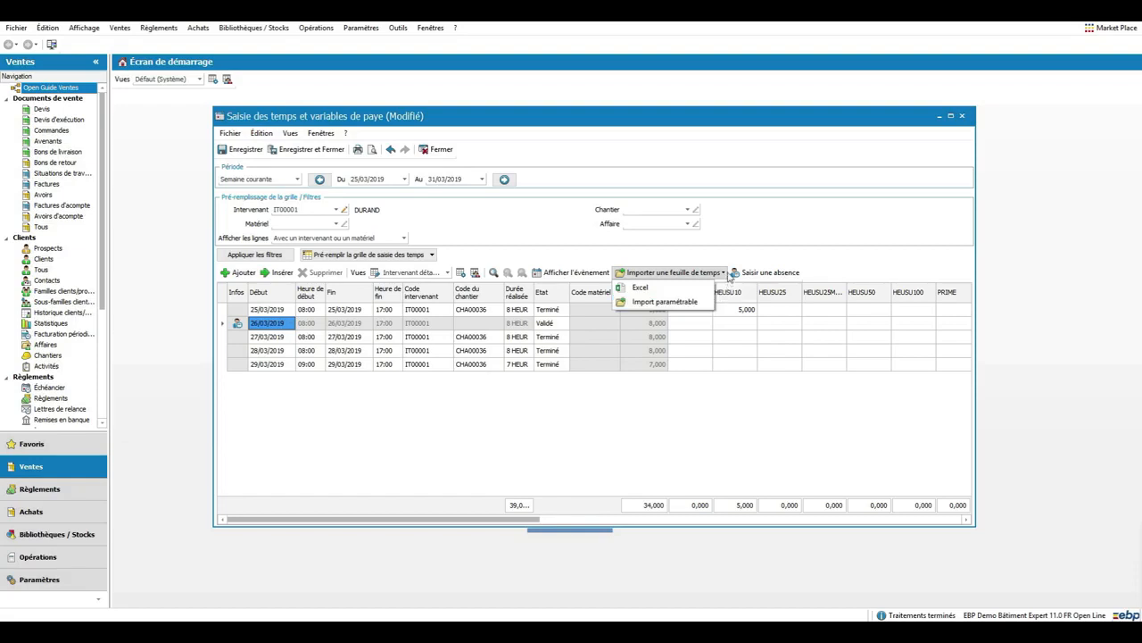
left_click(702, 304)
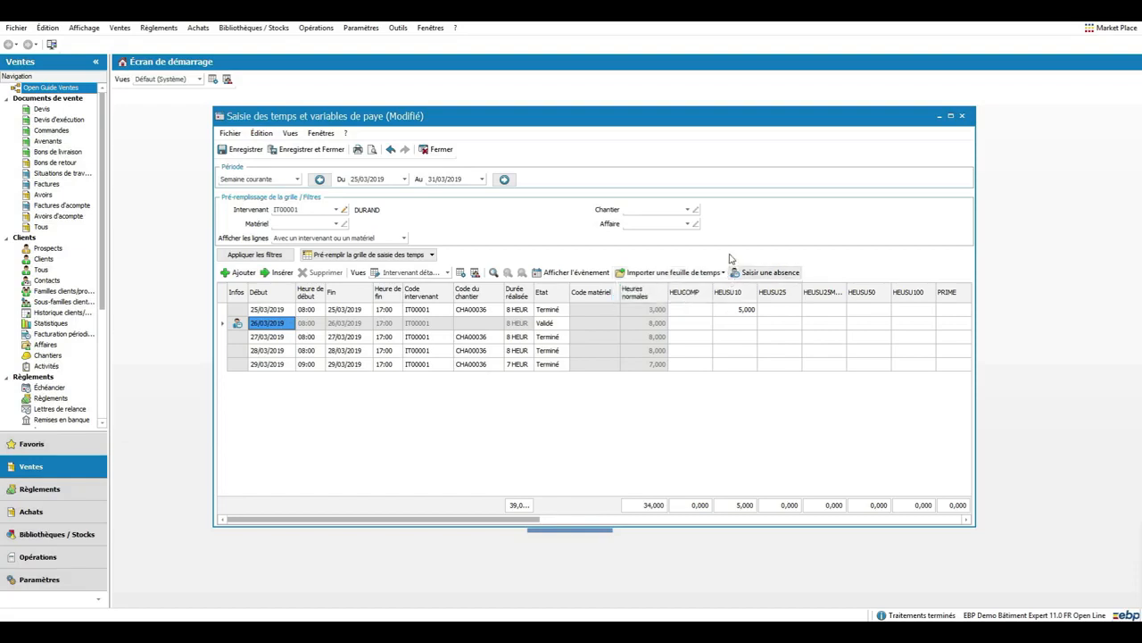
Step: Save the time entries and preview their printout, checking the available report models before closing the preview
left_click(373, 151)
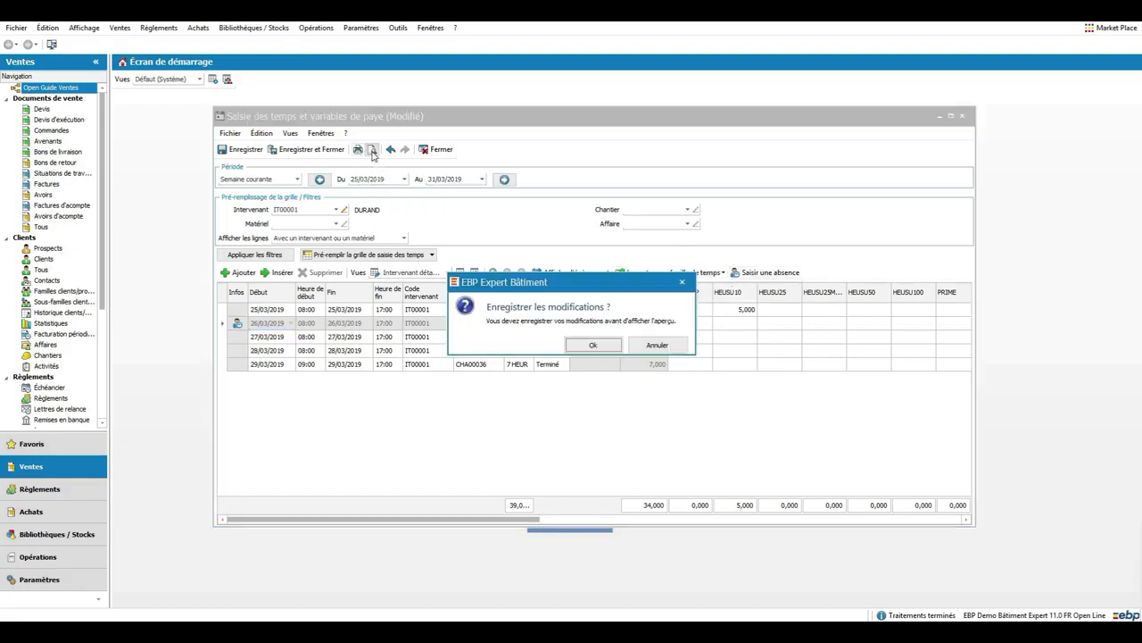
left_click(595, 346)
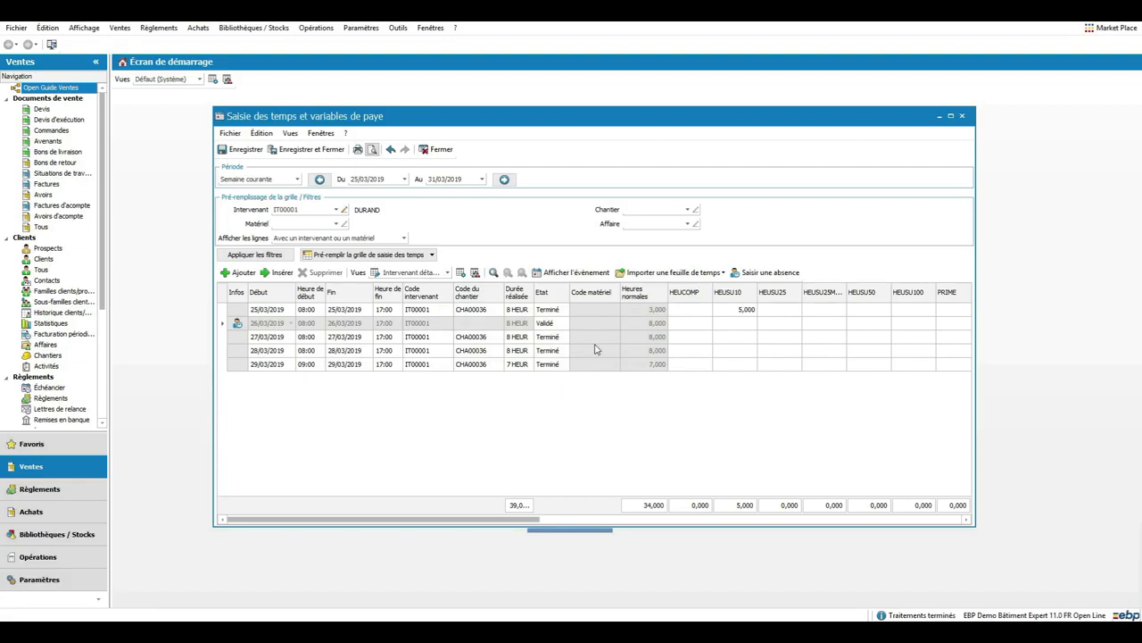
left_click(522, 80)
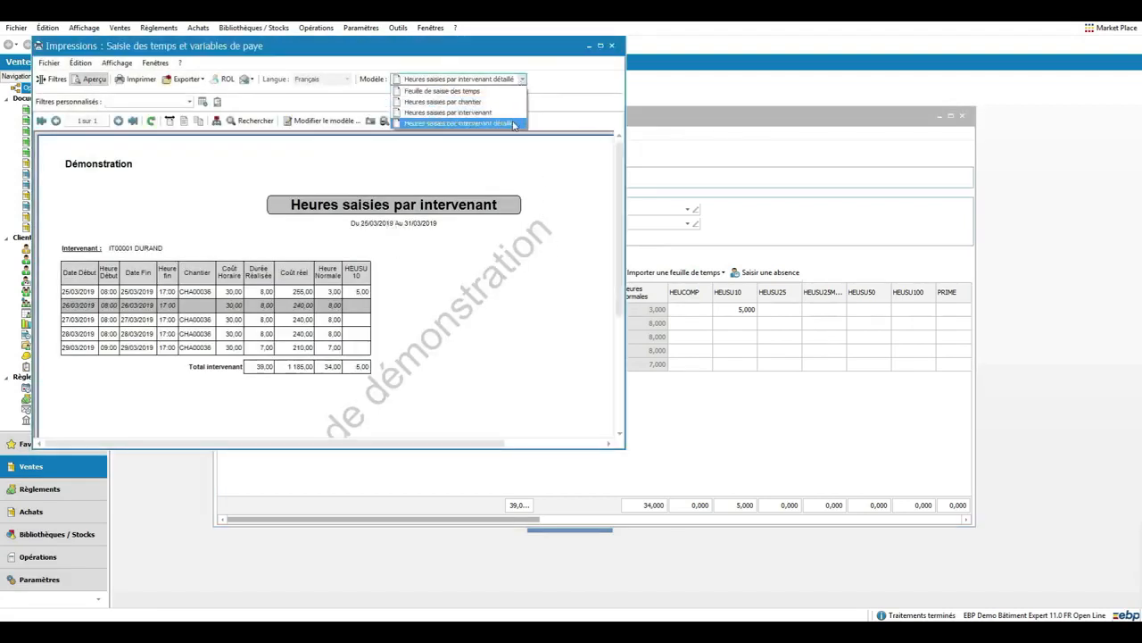
left_click(612, 45)
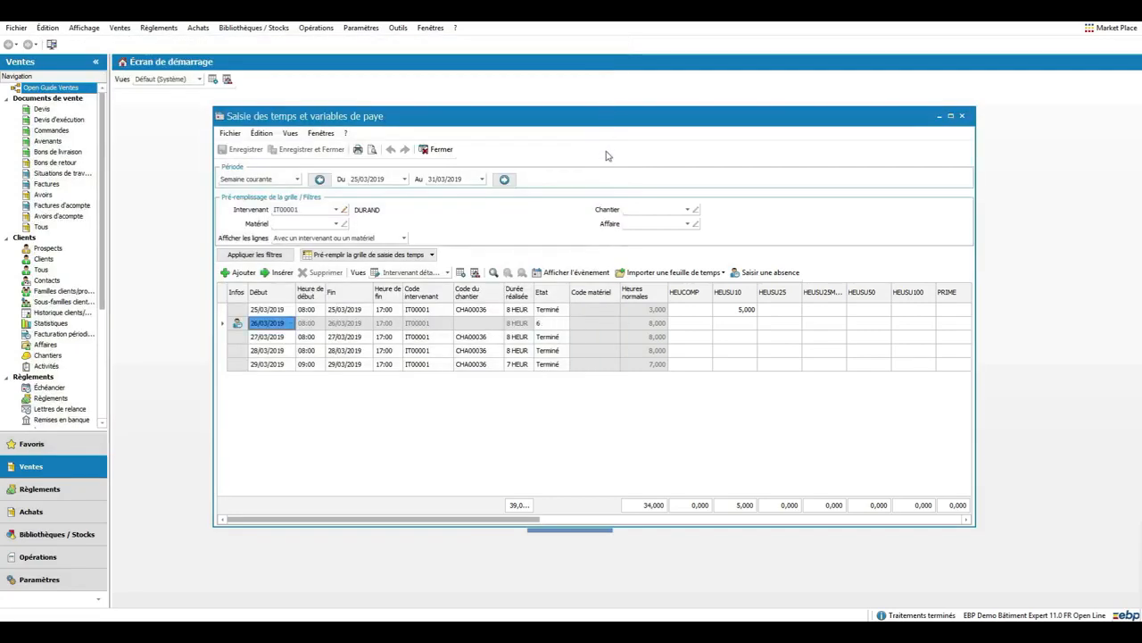